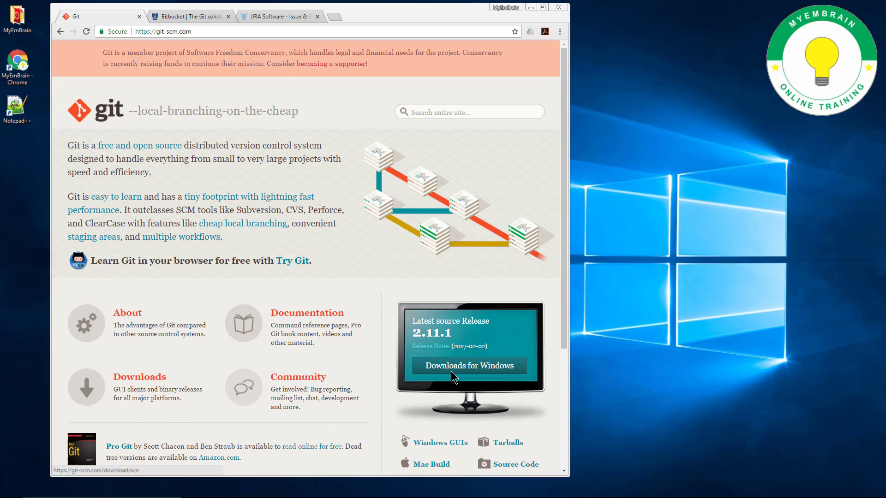
Download the Git-2.11.1-64-bit.exe installer from git-scm.com and run it
click(420, 373)
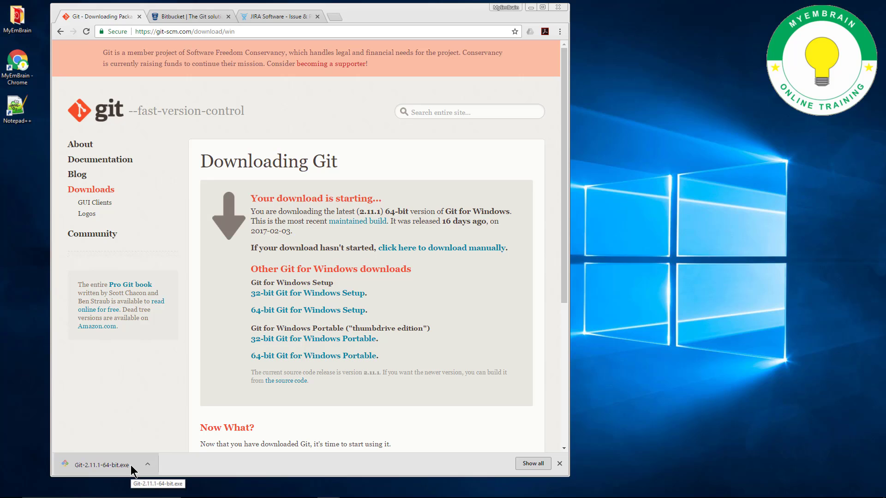
click(131, 465)
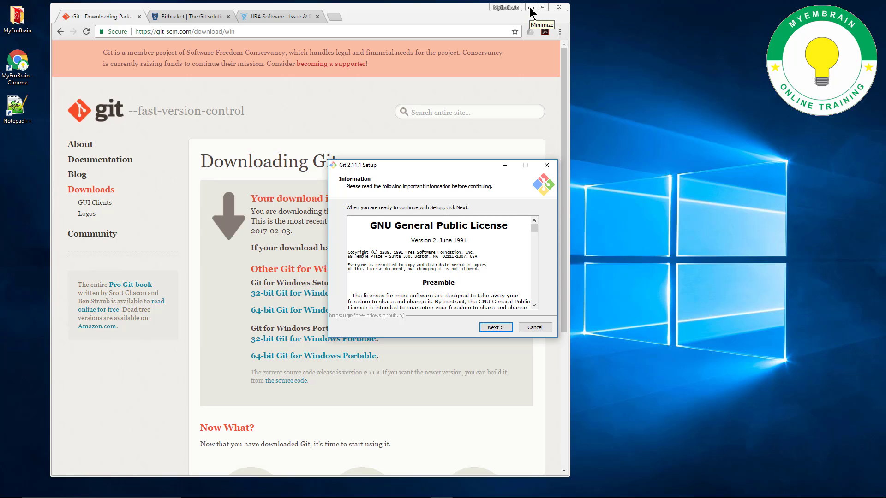
Accept the license and default install location, and add a Git desktop icon
click(531, 10)
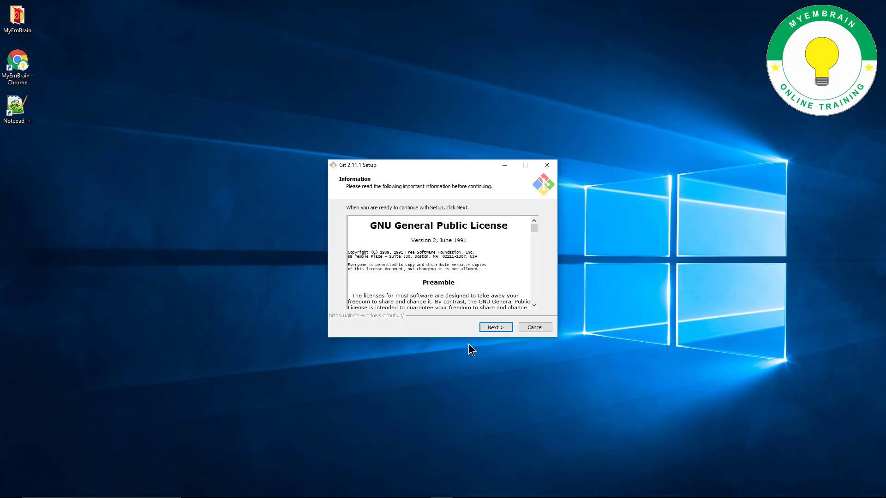
click(494, 327)
click(494, 327)
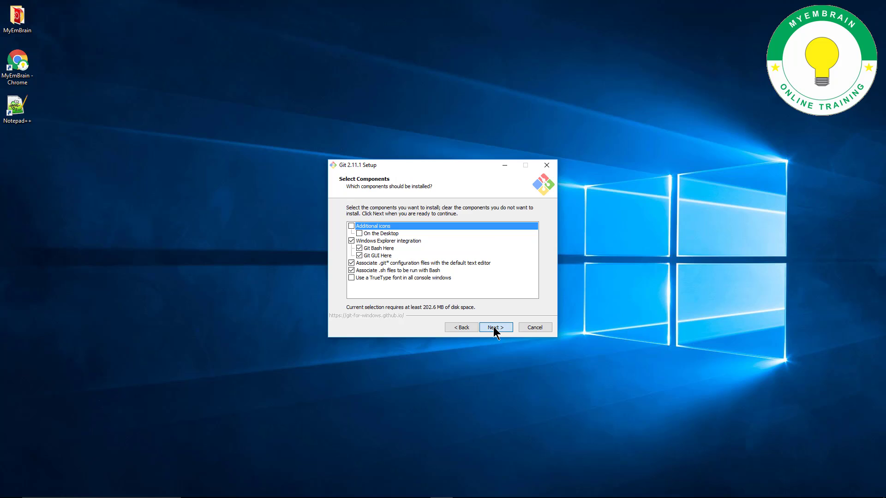
click(351, 225)
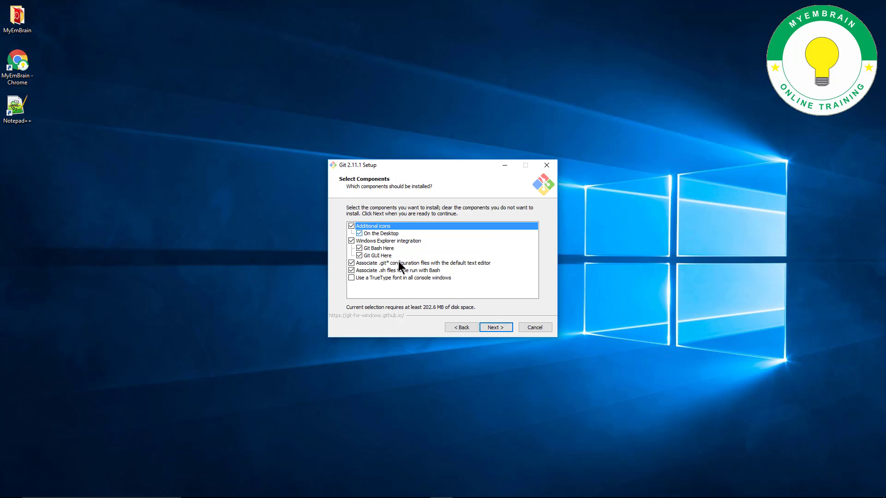
click(495, 326)
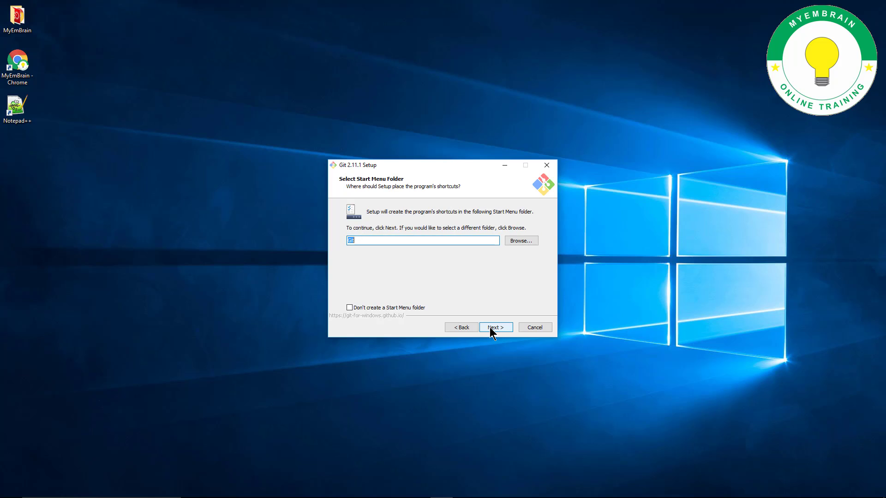
Keep the default Start Menu folder, PATH, line-ending, terminal and extra options
click(489, 327)
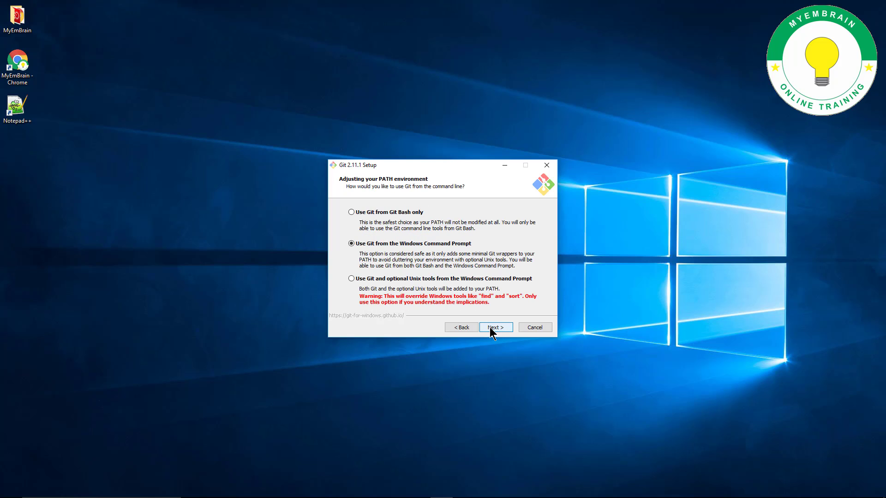
click(492, 328)
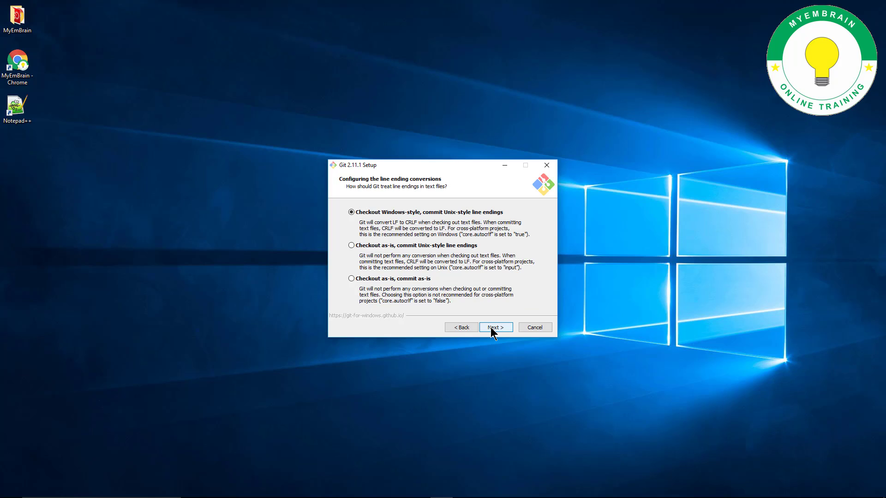
click(491, 327)
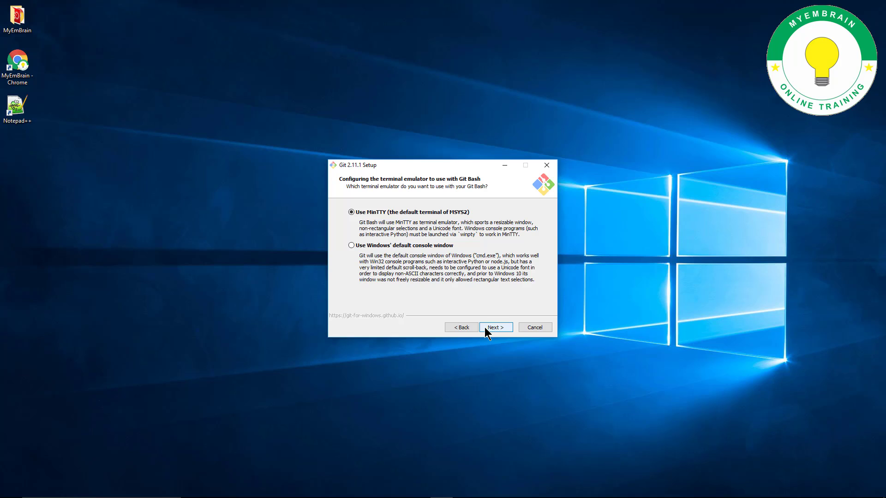
click(490, 327)
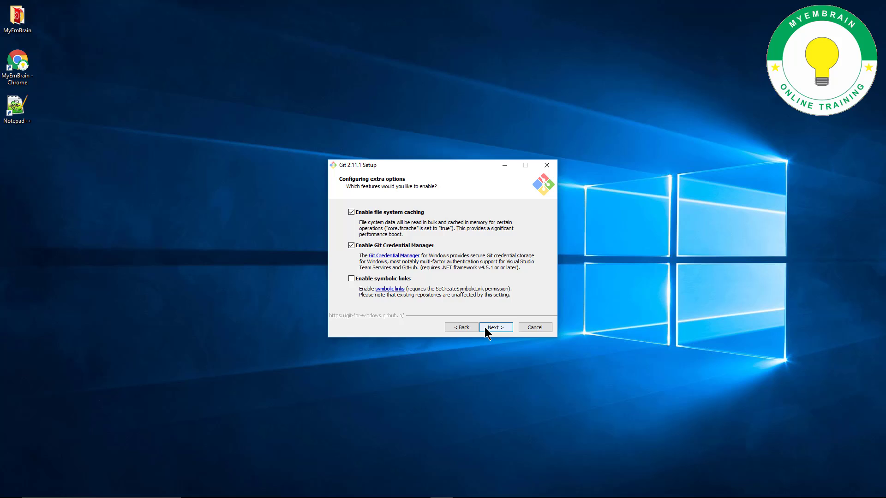
click(491, 328)
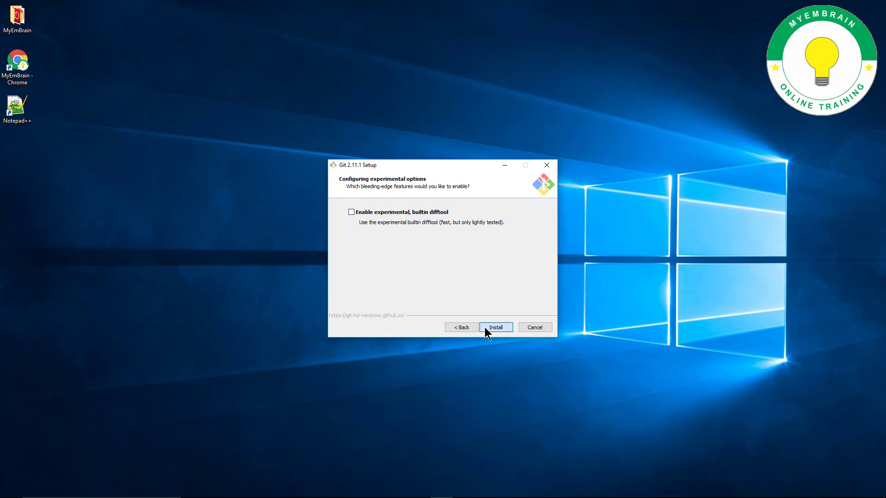
Install Git 2.11.1 and finish the wizard with View Release Notes ticked
click(491, 328)
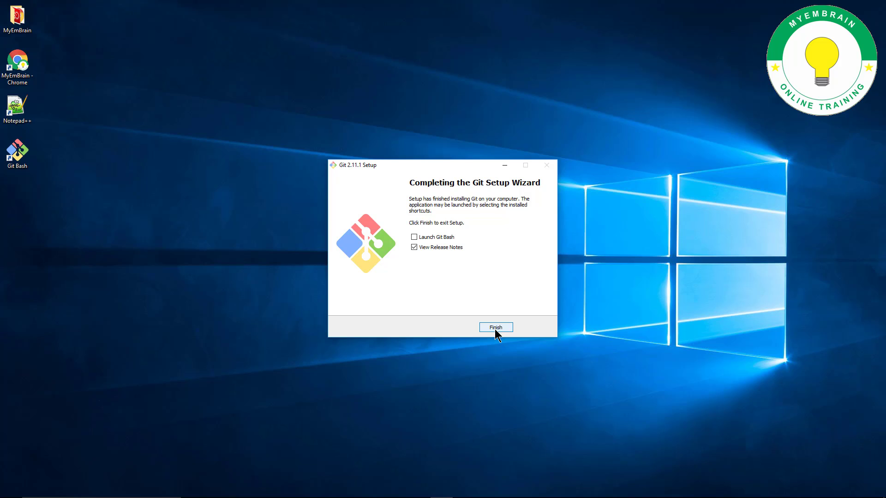
click(495, 328)
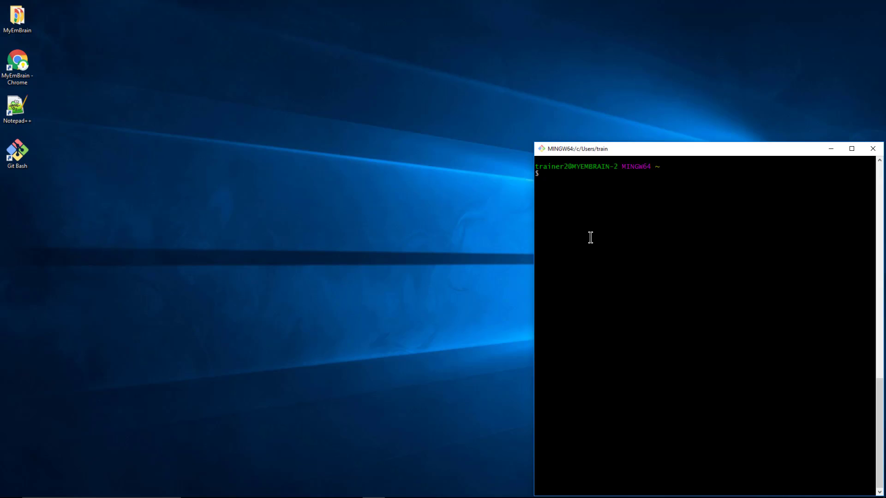
text(git c)
text(onfig --g)
text(lobal )
text(user.)
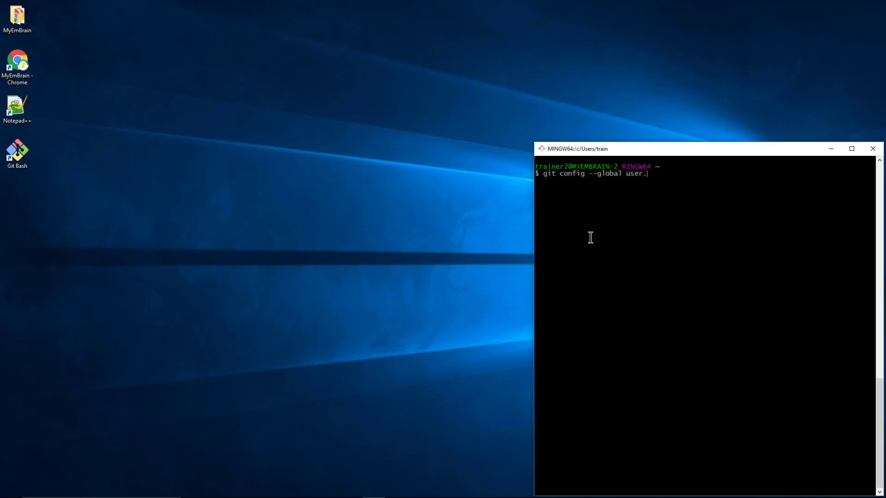
text(name)
text(")
text(Trainer)
text(2 My)
text(embrain)
Run git config --global user.name with your name to save it globally
key(Return)
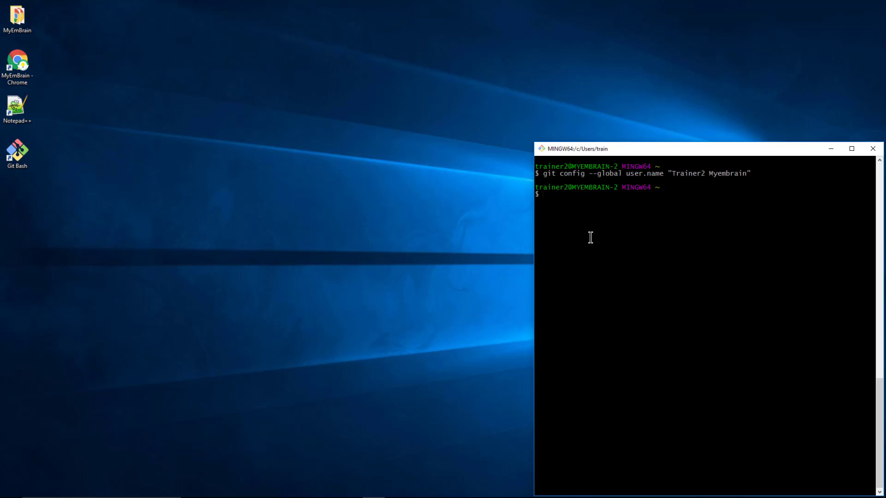
text(git config --)
text(global )
text(user.em)
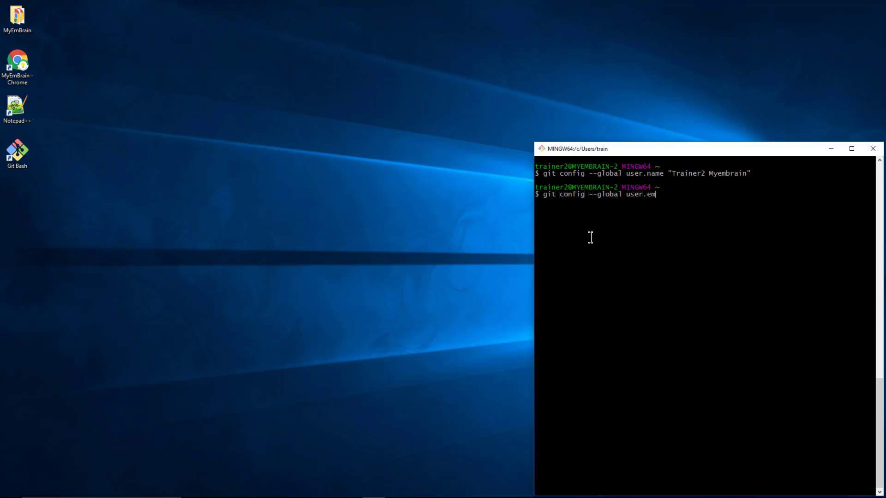
text(ail "your_em)
text(ail@your_c)
text(ompa)
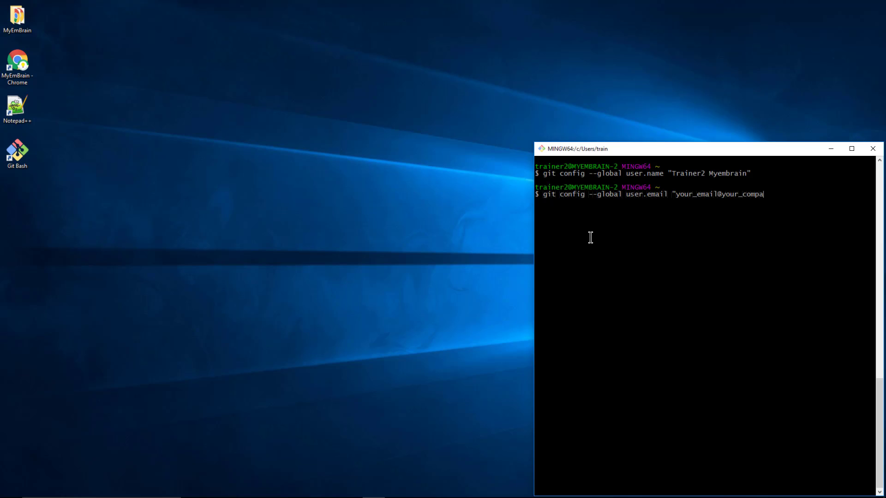
text(ny.com)
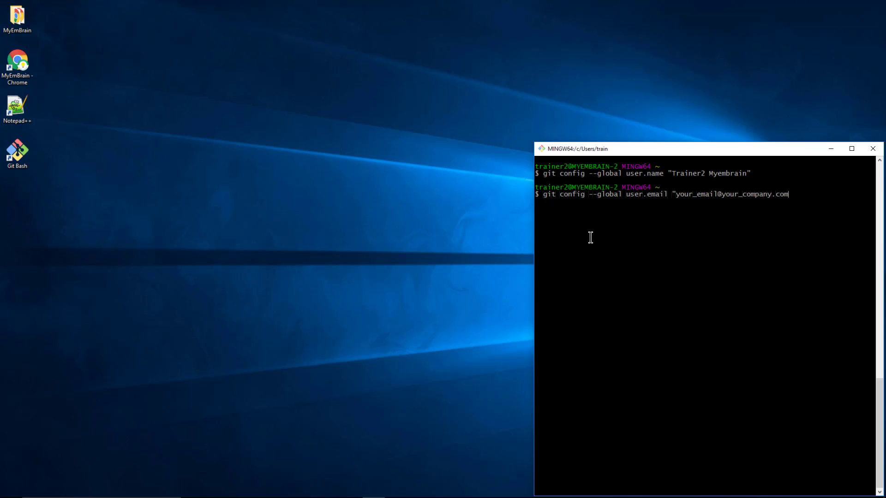